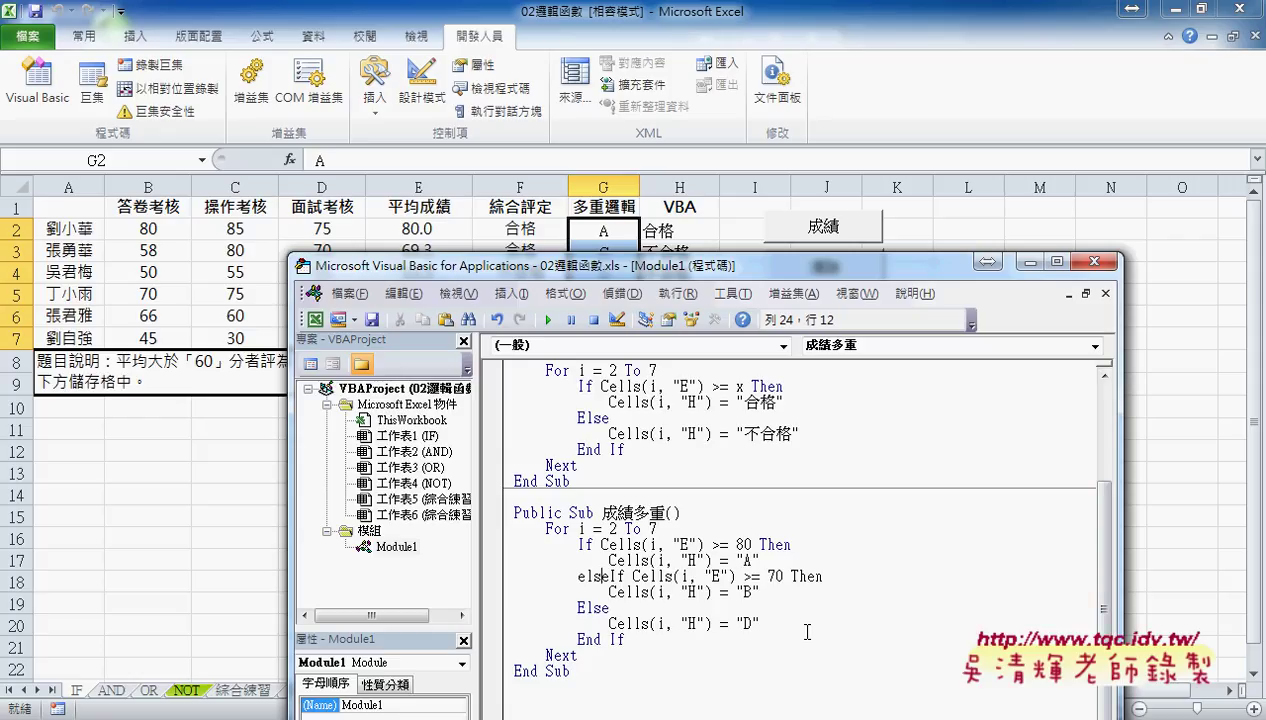
- Confirm the line so VBA capitalises it to ElseIf, then review the ElseIf >= 70 / "B" branch
{"action": "left_click", "coordinate": [805, 634]}
{"action": "left_click_drag", "start_coordinate": [581, 576], "coordinate": [577, 576]}
{"action": "left_click", "coordinate": [582, 576]}
{"action": "mouse_move", "coordinate": [760, 592]}
{"action": "left_mouse_down"}
{"action": "mouse_move", "coordinate": [485, 594]}
{"action": "mouse_move", "coordinate": [485, 579]}
{"action": "left_mouse_up"}
{"action": "key", "text": "ctrl+c"}
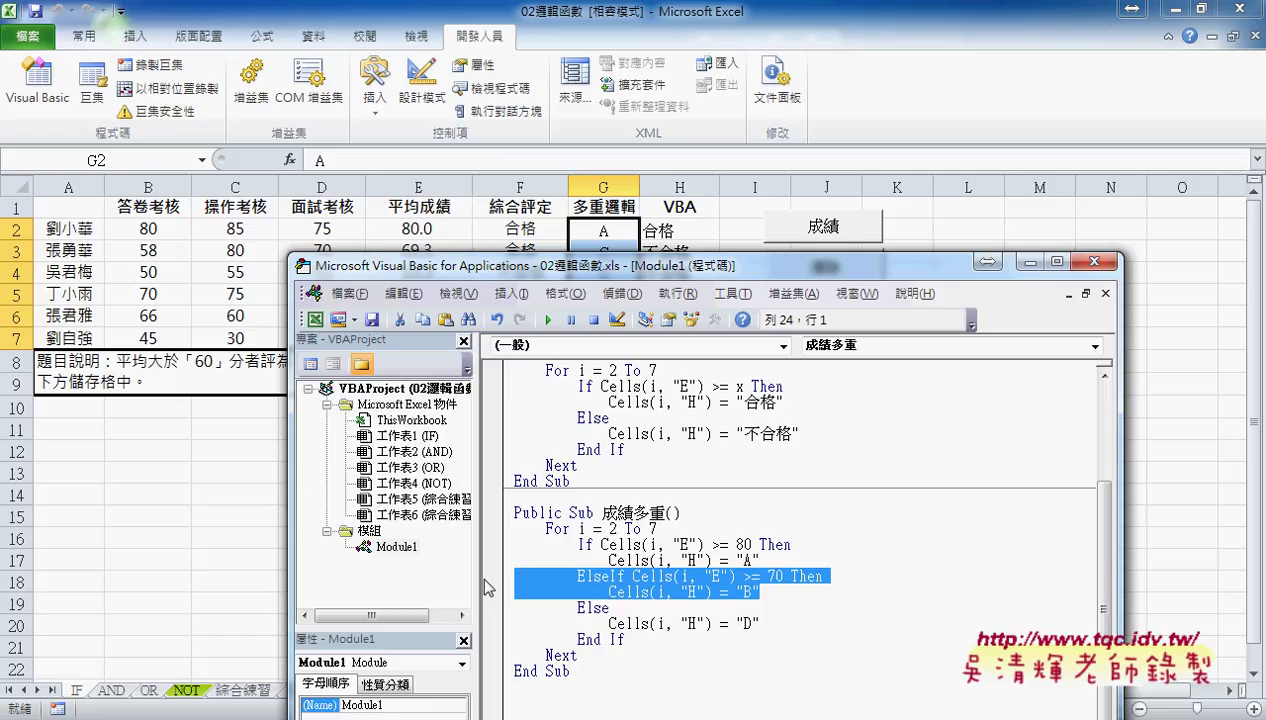
{"action": "left_click", "coordinate": [780, 590]}
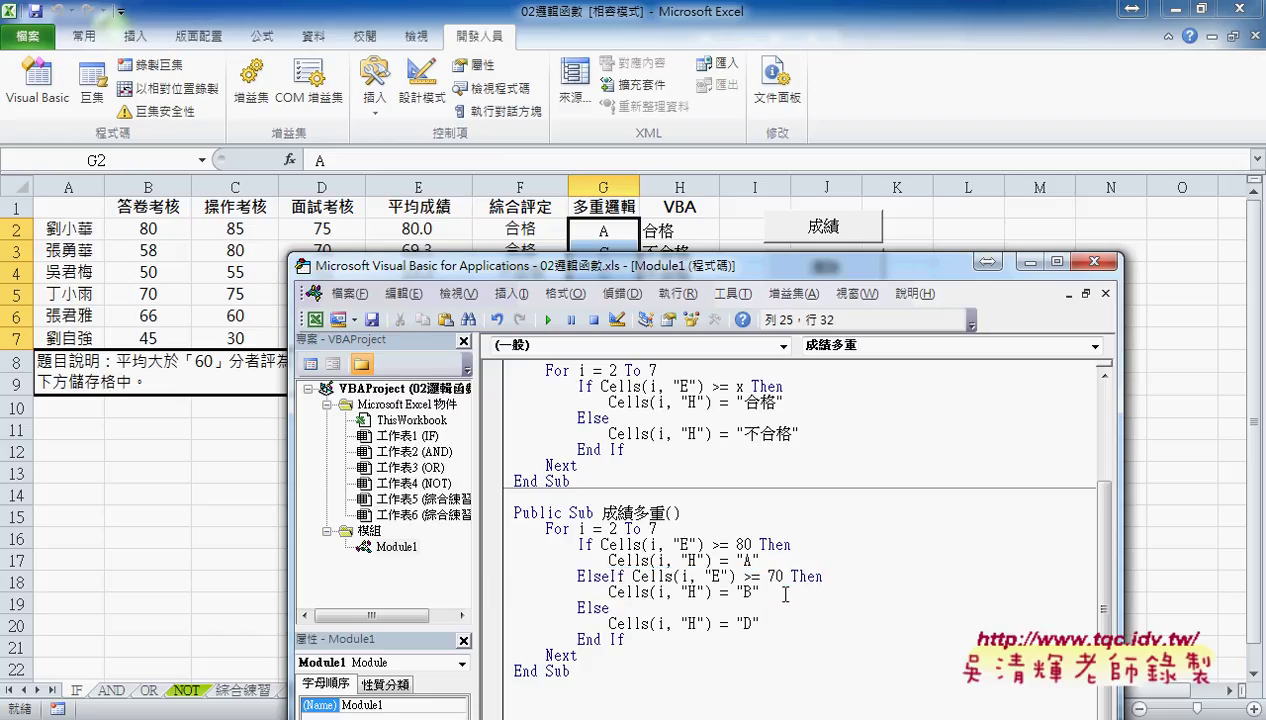
- Paste a copy of the ElseIf >= 70 branch below it and change it to >= 60 giving "C"
{"action": "key", "text": "Return"}
{"action": "key", "text": "BackSpace"}
{"action": "key", "text": "BackSpace"}
{"action": "key", "text": "BackSpace"}
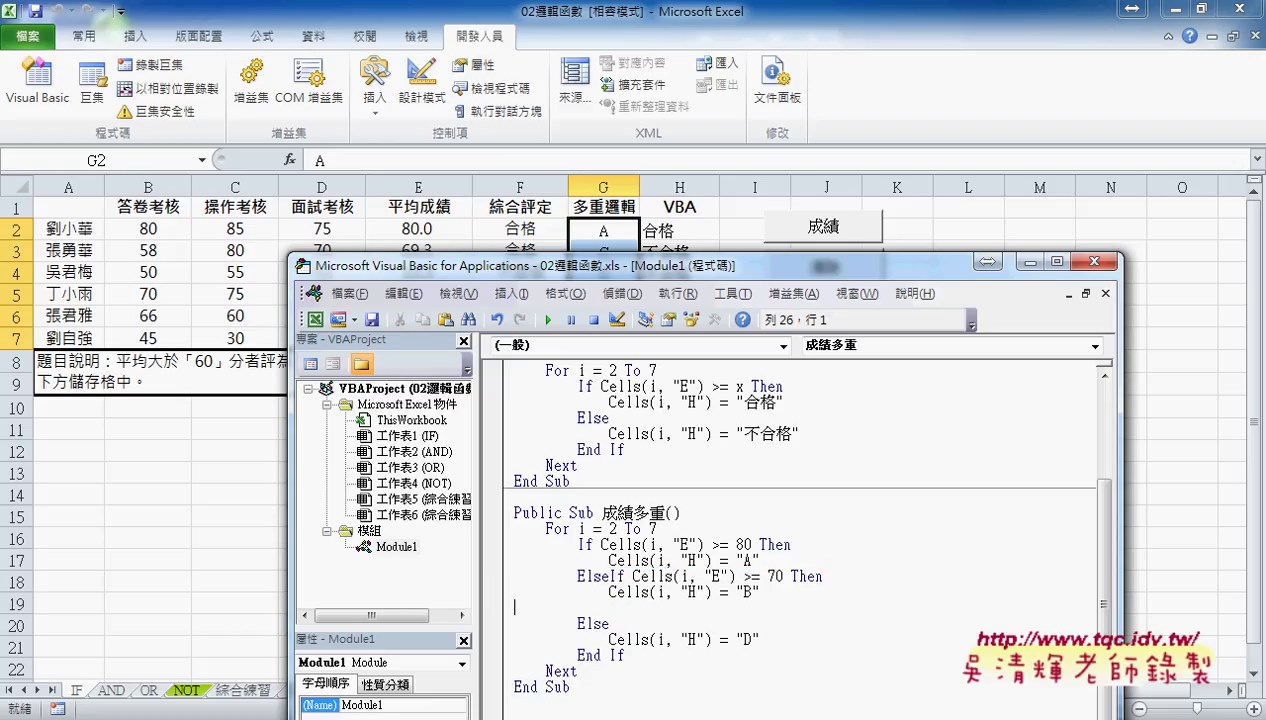
{"action": "key", "text": "ctrl+v"}
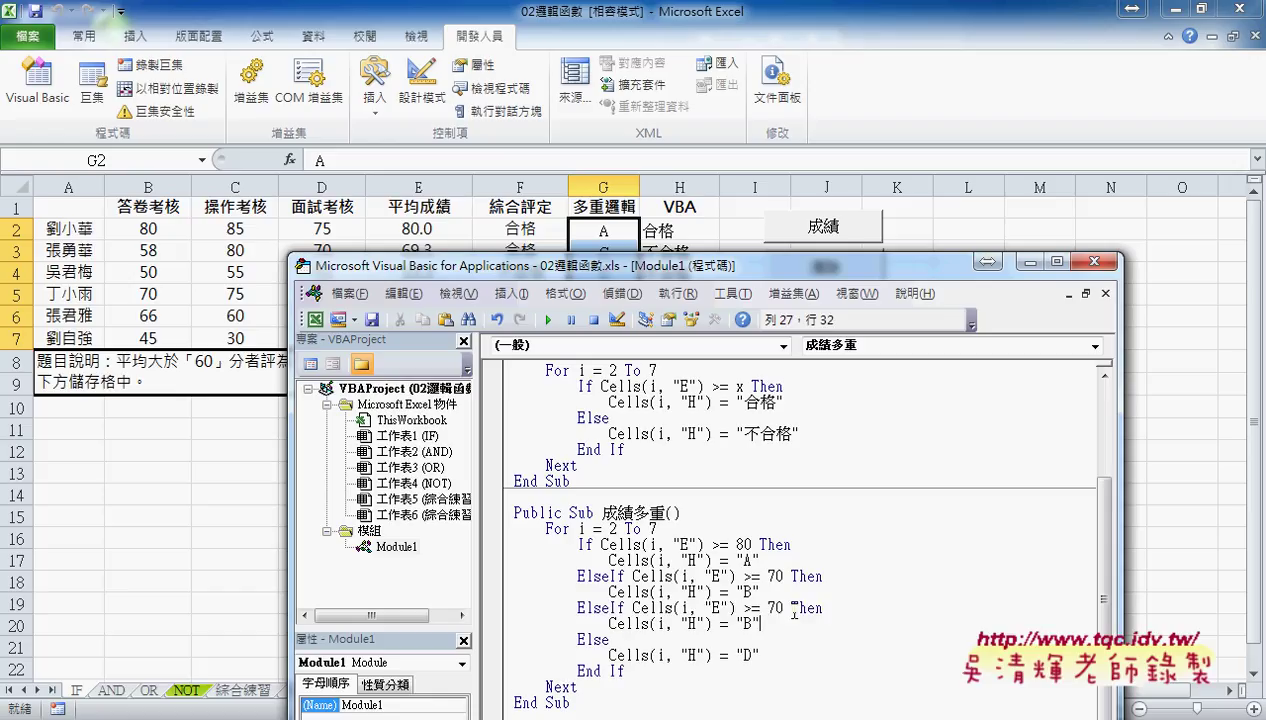
{"action": "left_click_drag", "start_coordinate": [776, 608], "coordinate": [767, 608]}
{"action": "type", "text": "6"}
{"action": "left_click_drag", "start_coordinate": [743, 624], "coordinate": [755, 625]}
{"action": "type", "text": "C"}
- Delete both the ElseIf >= 70 and >= 60 branches from 成績多重
{"action": "mouse_move", "coordinate": [760, 622]}
{"action": "left_mouse_down"}
{"action": "mouse_move", "coordinate": [590, 610]}
{"action": "mouse_move", "coordinate": [493, 585]}
{"action": "left_mouse_up"}
{"action": "key", "text": "Delete"}
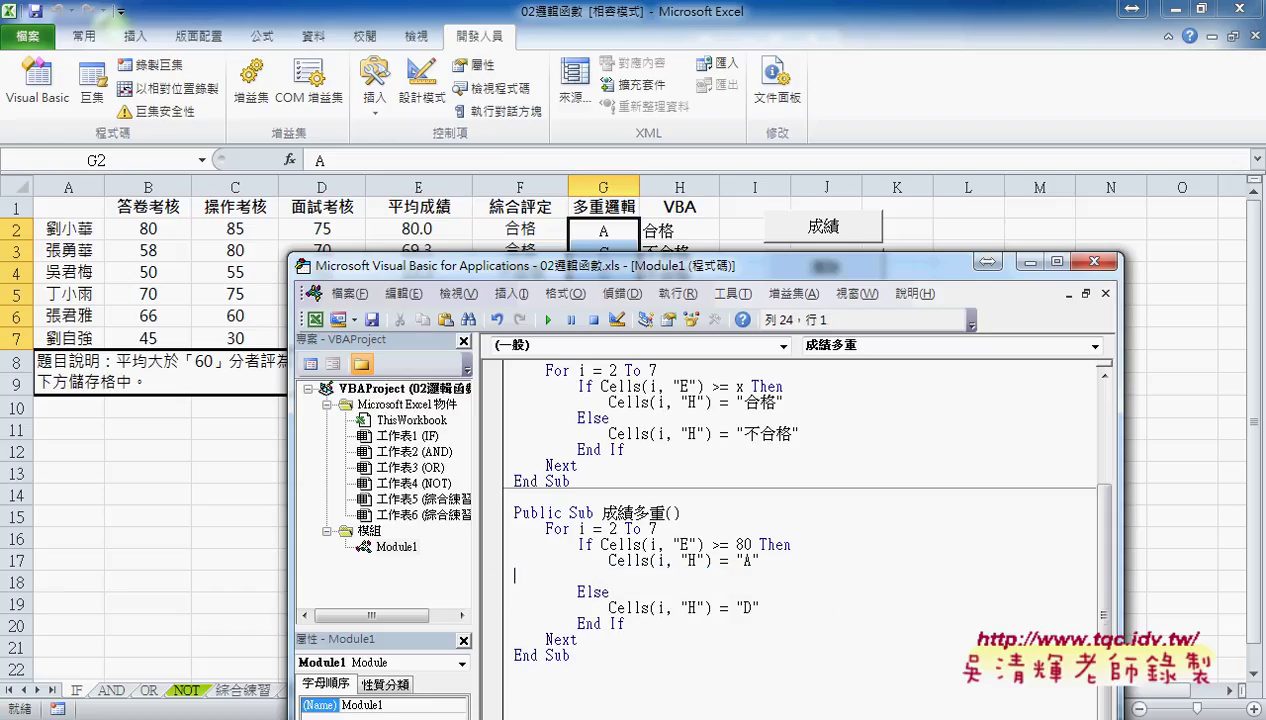
{"action": "key", "text": "BackSpace"}
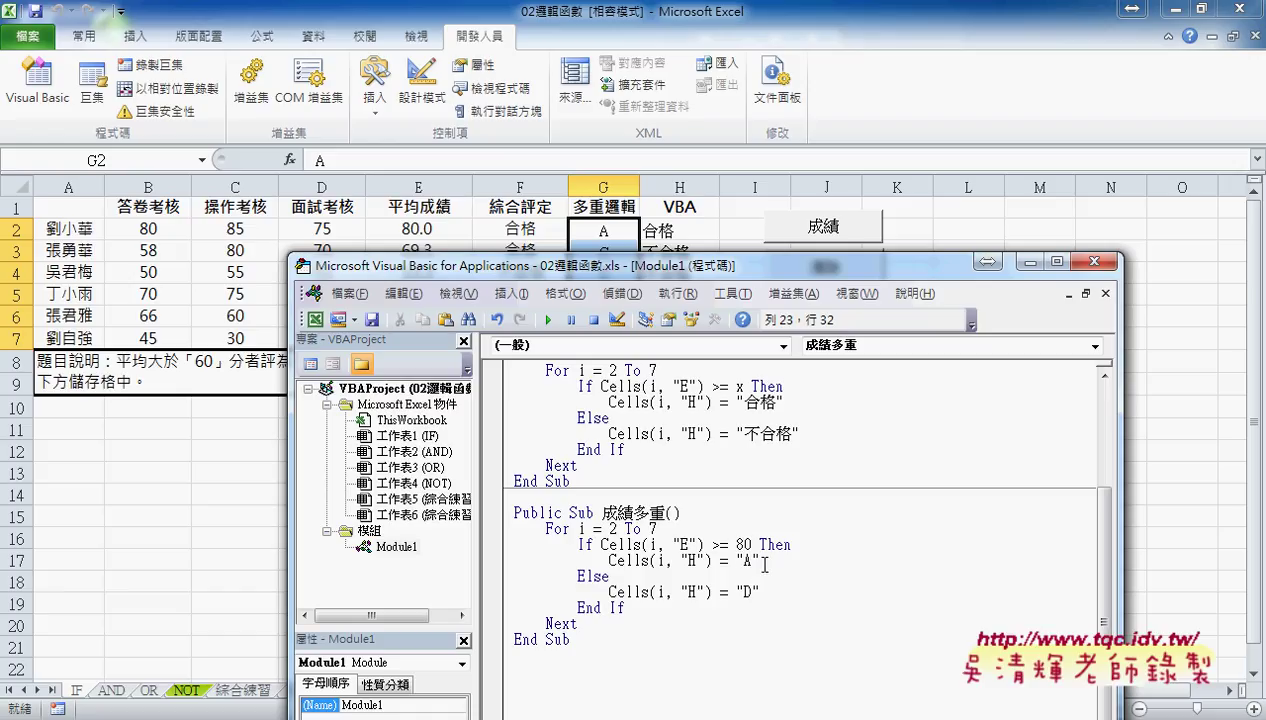
- Duplicate the If >= 80 / "A" lines below as an ElseIf >= 70 condition
{"action": "left_click_drag", "start_coordinate": [761, 560], "coordinate": [503, 554]}
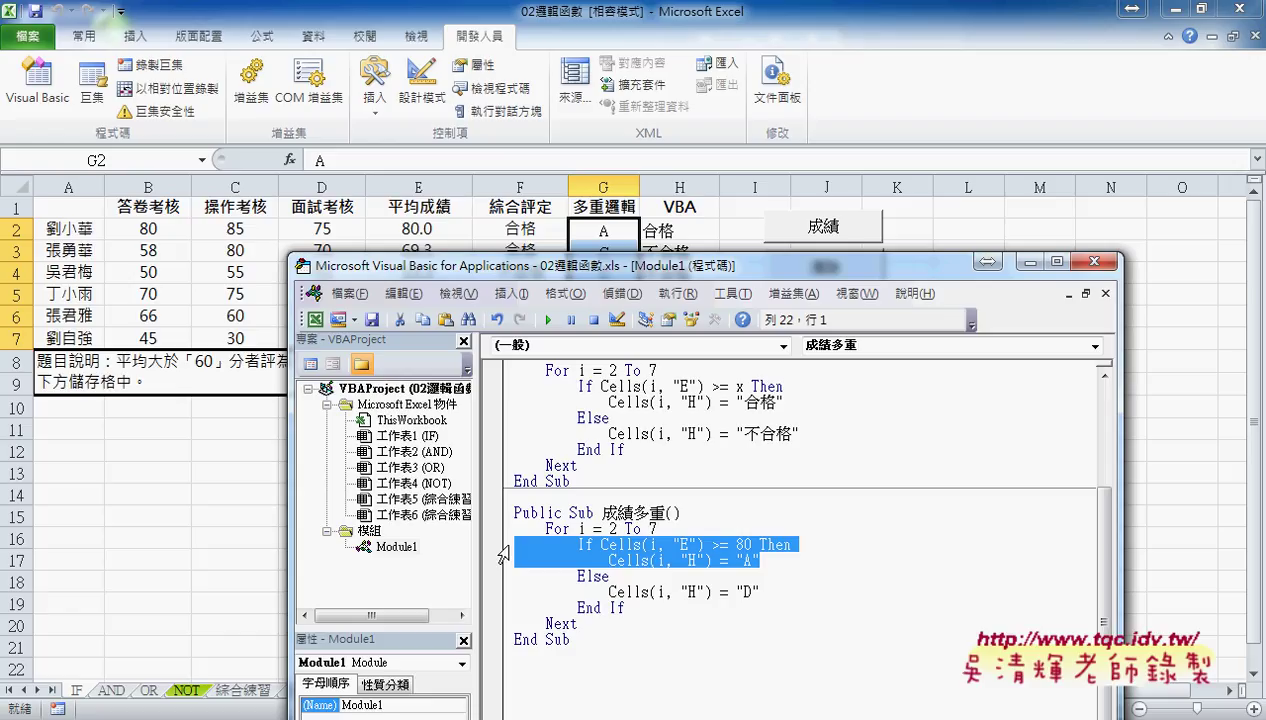
{"action": "left_click", "coordinate": [777, 563]}
{"action": "key", "text": "Return"}
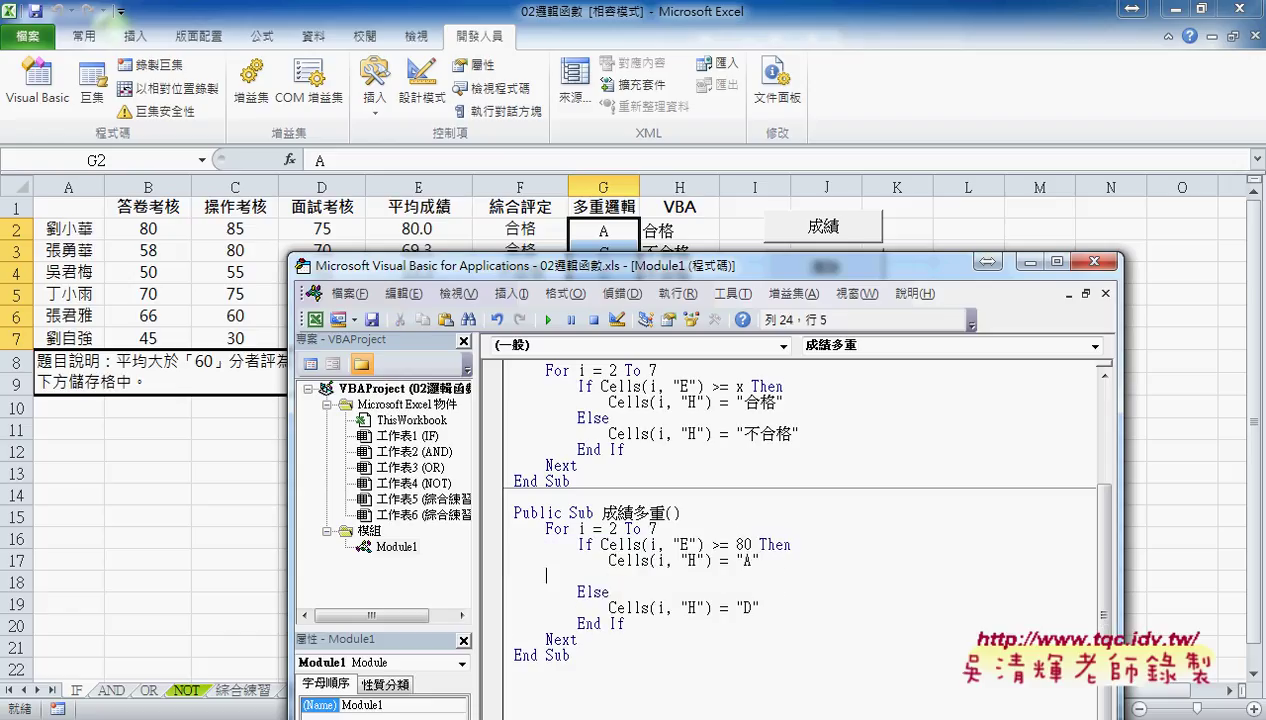
{"action": "type", "text": "If Cells(i, \"E\") >= 80 Then             Cells(i, \"H\") = \"A\""}
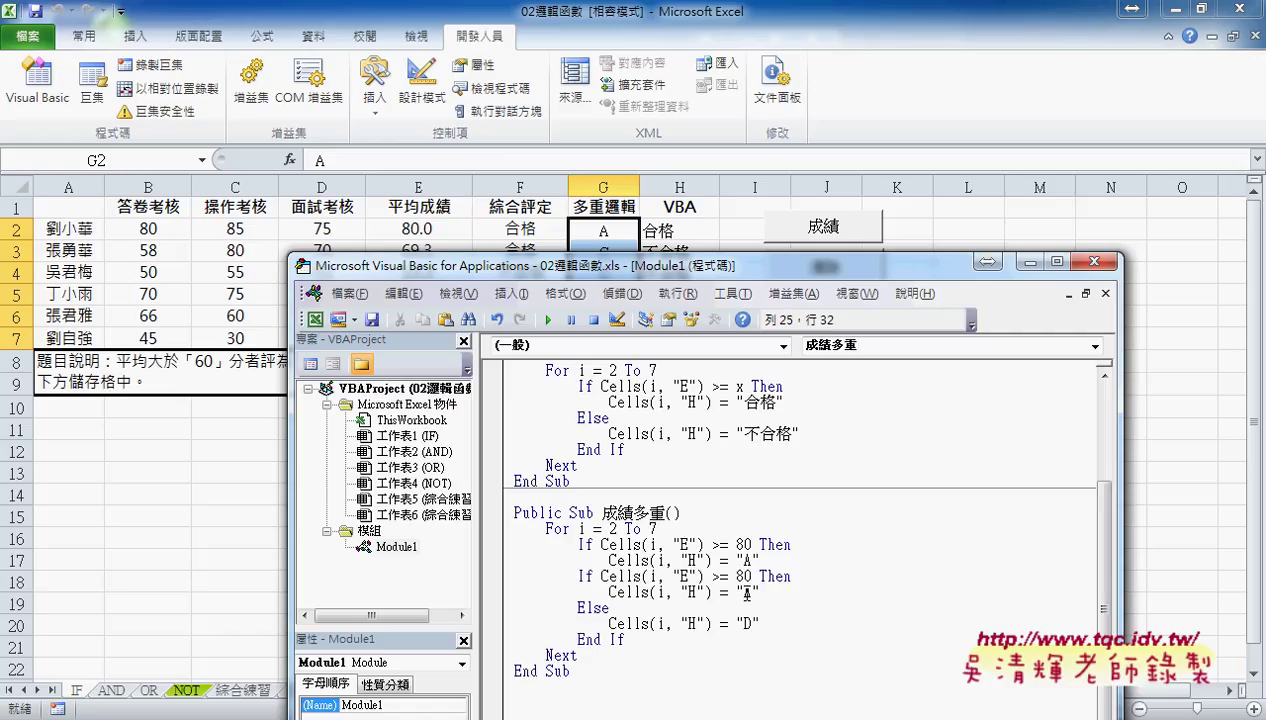
{"action": "left_click", "coordinate": [578, 577]}
{"action": "type", "text": "els"}
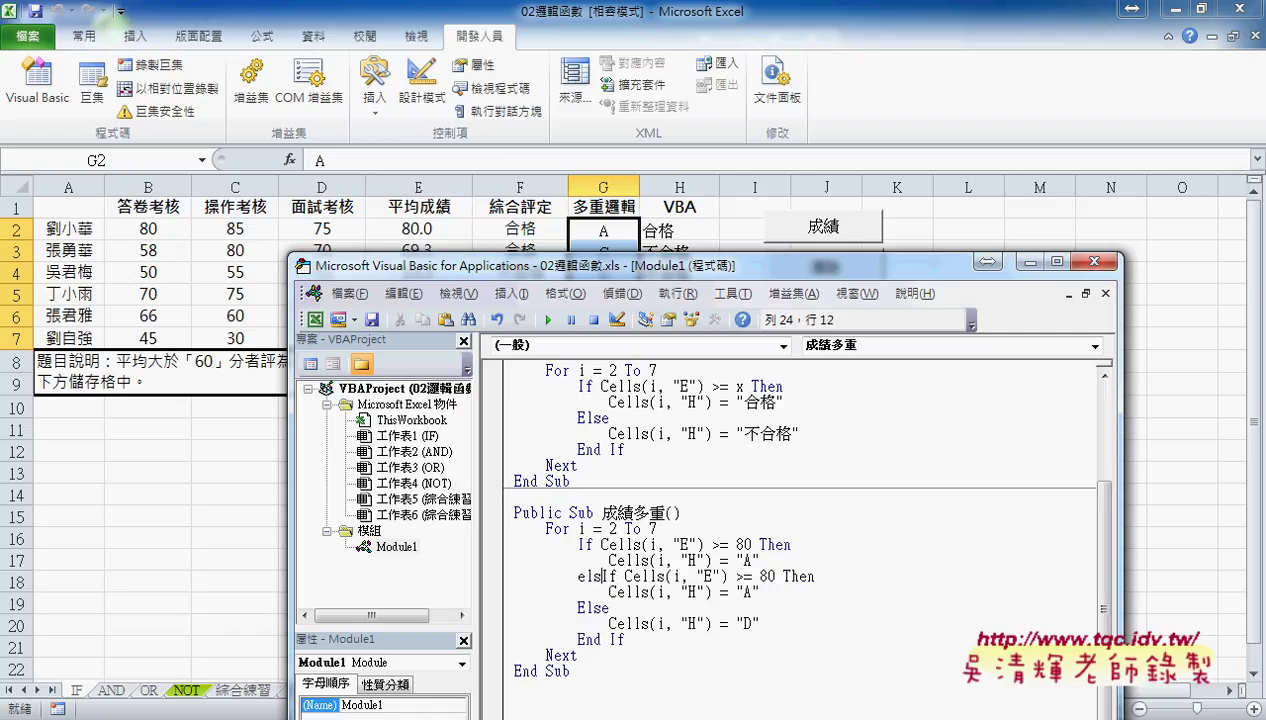
{"action": "type", "text": "e"}
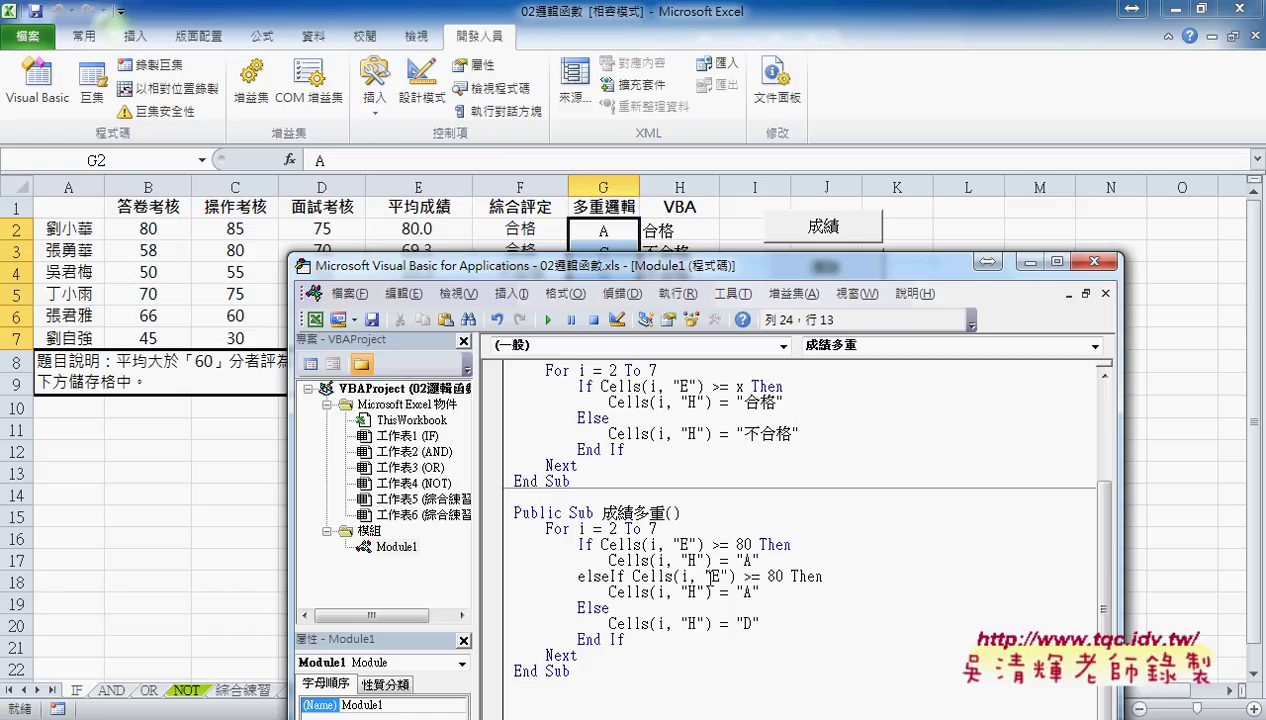
{"action": "left_click", "coordinate": [773, 578]}
{"action": "key", "text": "BackSpace"}
{"action": "type", "text": "7"}
{"action": "double_click", "coordinate": [748, 592]}
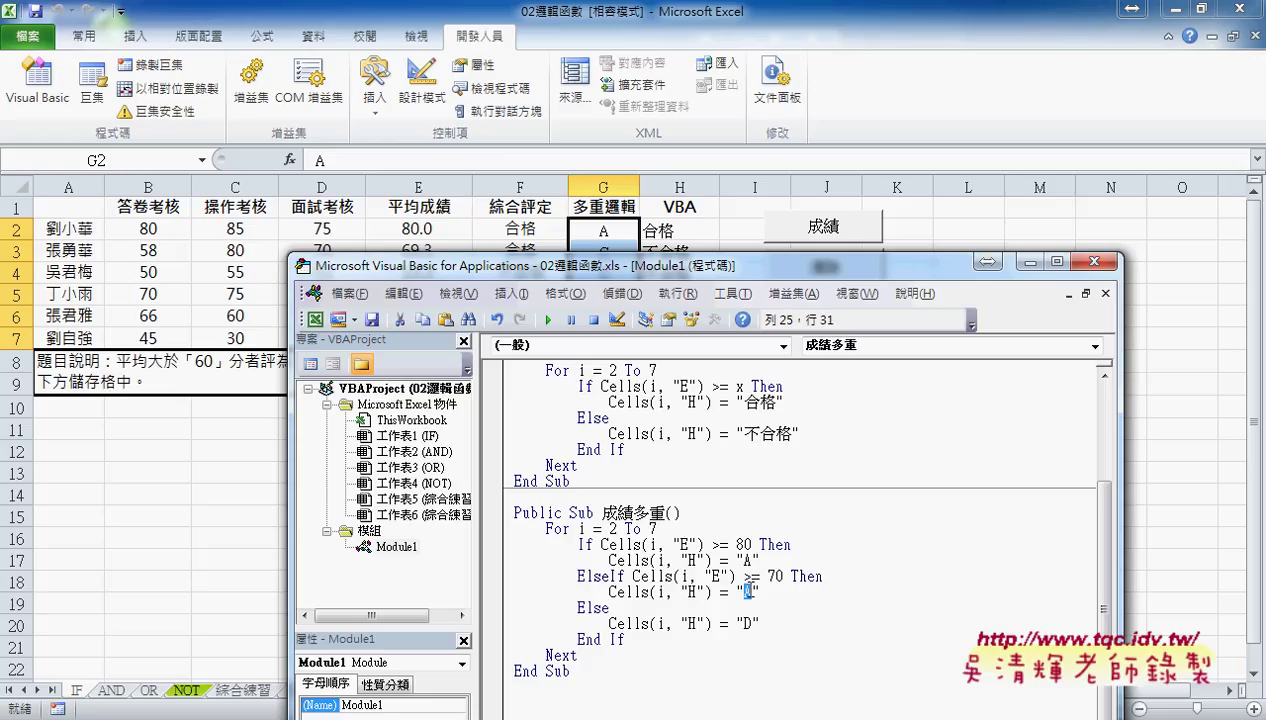
- Set the new branch's grade to "B" and select the ElseIf >= 70 block
{"action": "type", "text": "B"}
{"action": "left_click", "coordinate": [485, 583]}
{"action": "left_click_drag", "start_coordinate": [485, 583], "coordinate": [481, 575]}
{"action": "key", "text": "ctrl+c"}
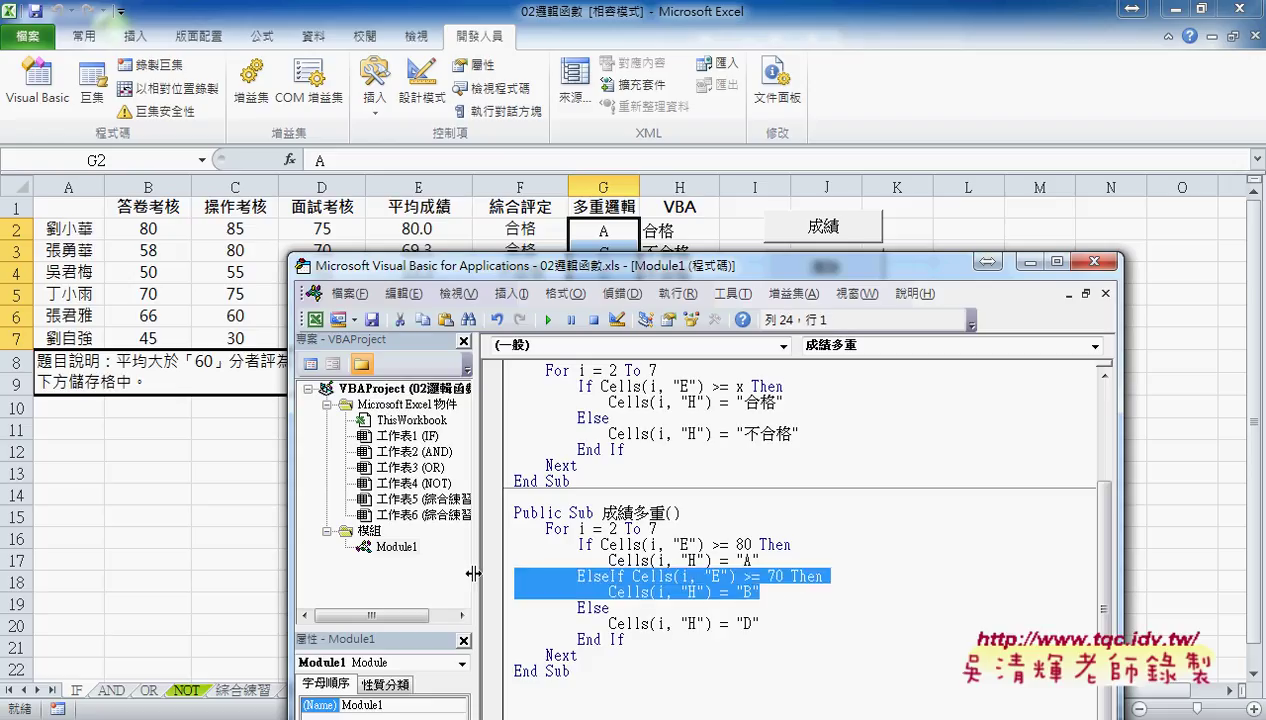
- Paste the block below and change it to ElseIf >= 60 assigning "C"
{"action": "left_click", "coordinate": [760, 591]}
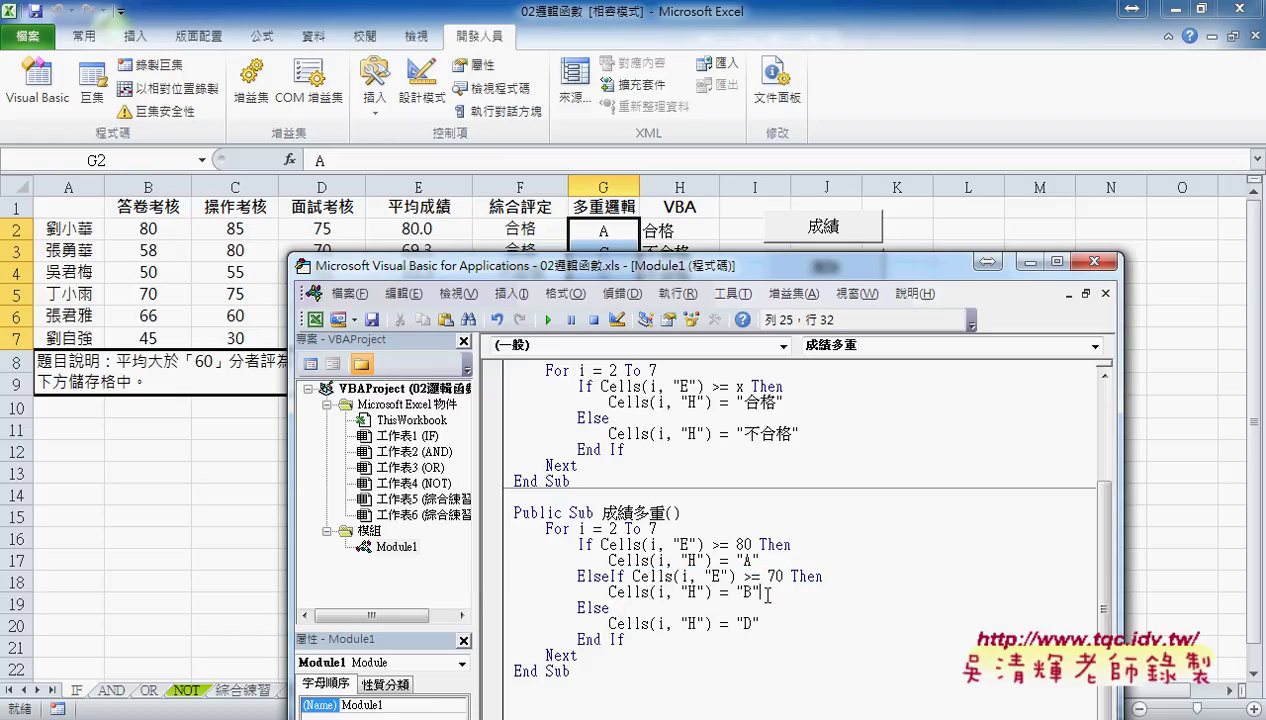
{"action": "key", "text": "Return"}
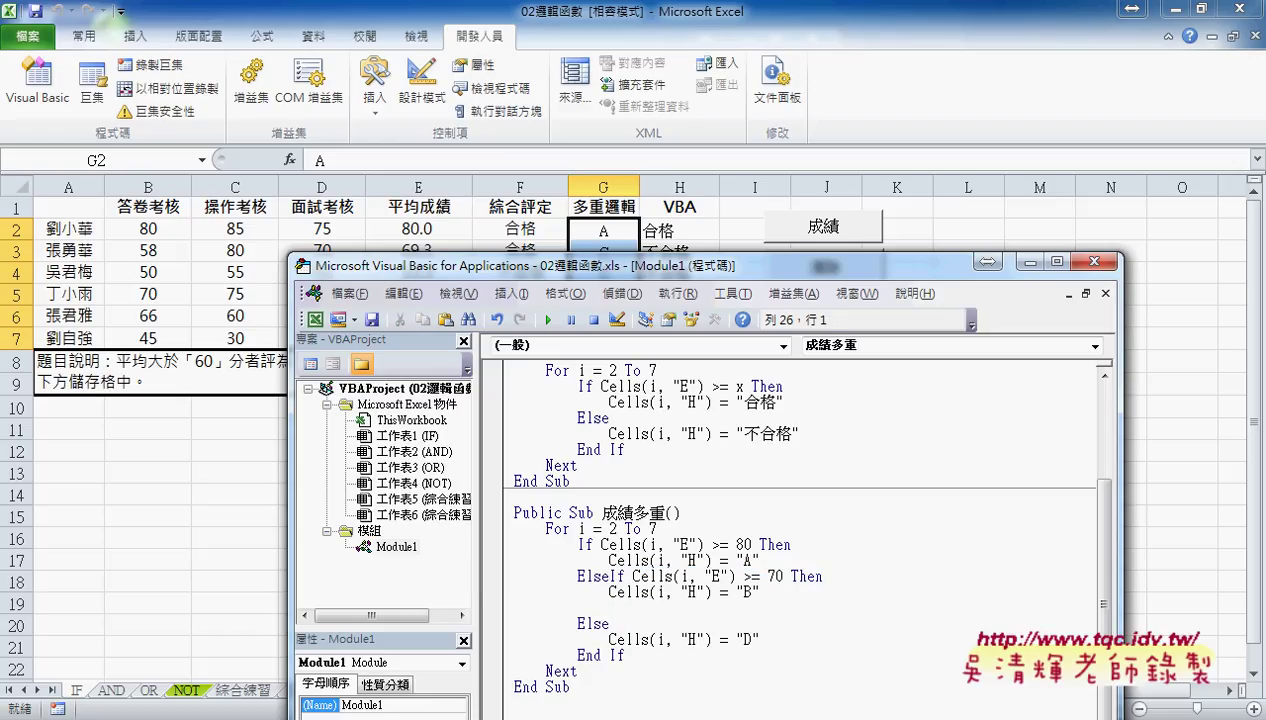
{"action": "key", "text": "ctrl+v"}
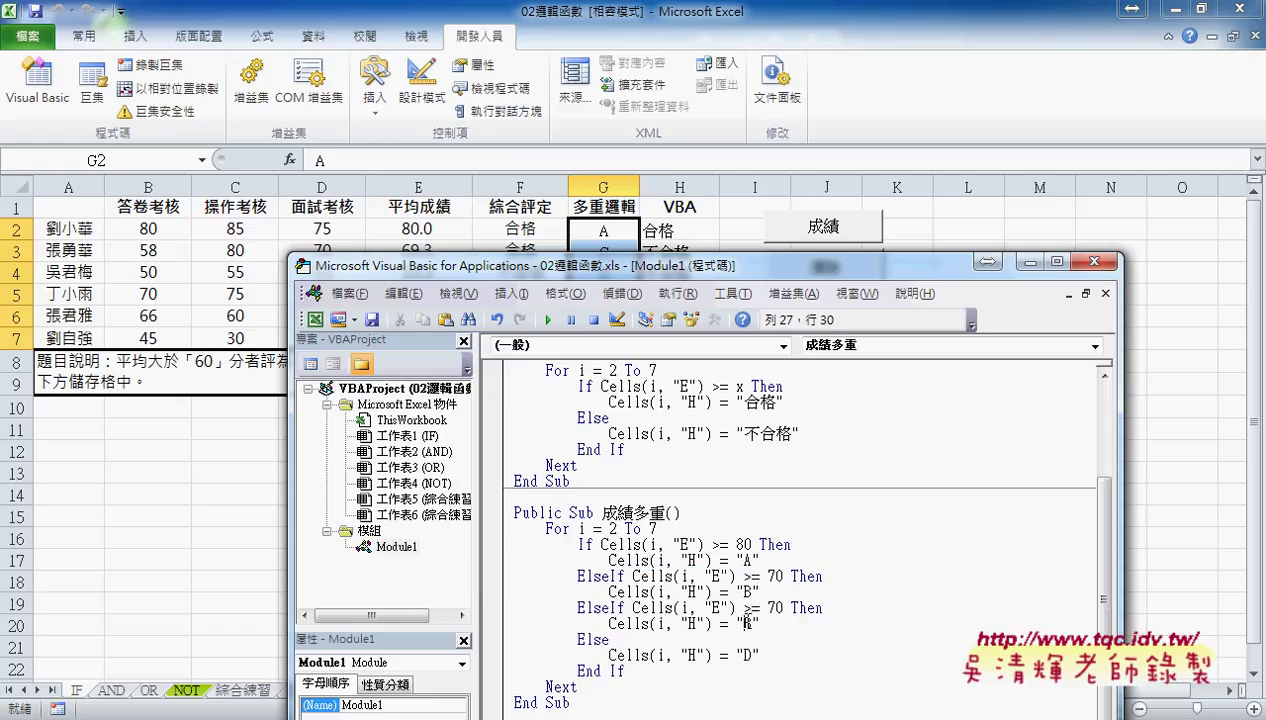
{"action": "double_click", "coordinate": [750, 623]}
{"action": "type", "text": "C"}
{"action": "left_click", "coordinate": [778, 607]}
{"action": "left_click_drag", "start_coordinate": [776, 607], "coordinate": [767, 607]}
{"action": "type", "text": "6"}
{"action": "left_click", "coordinate": [587, 642]}
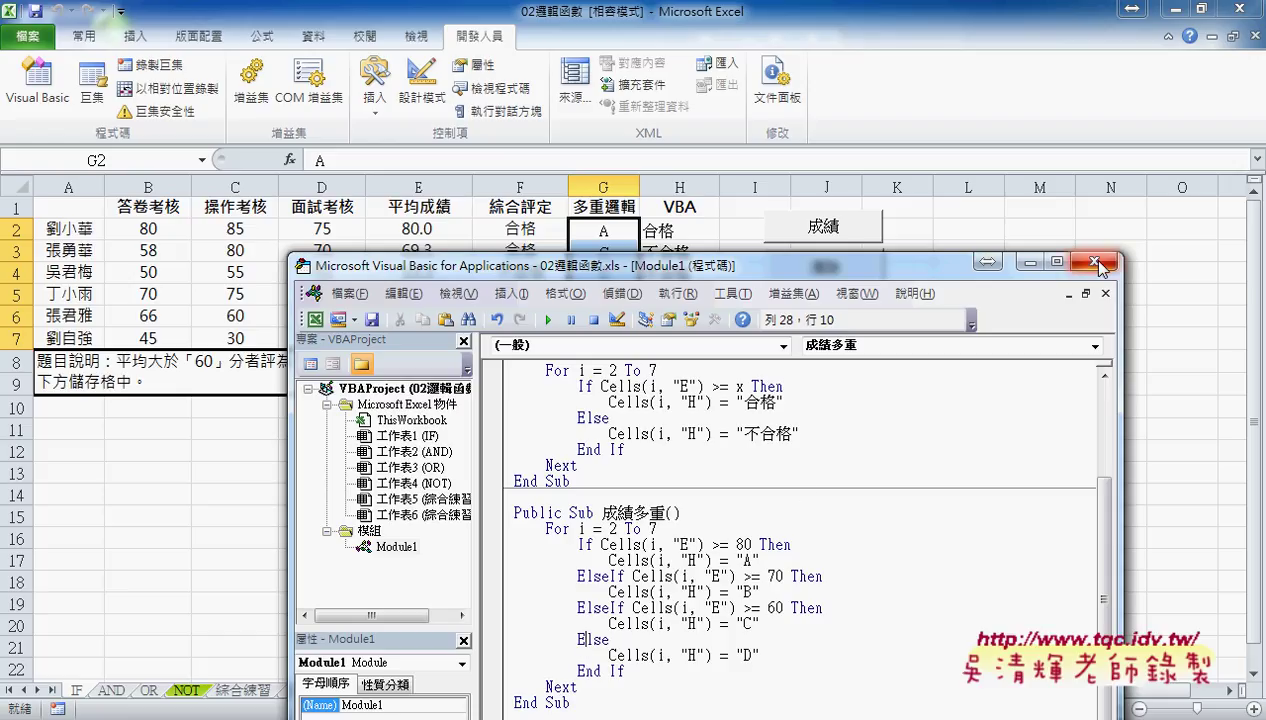
- Clear the old grades in cells G2:G7 on the worksheet
{"action": "left_click_drag", "start_coordinate": [1010, 272], "coordinate": [1142, 409]}
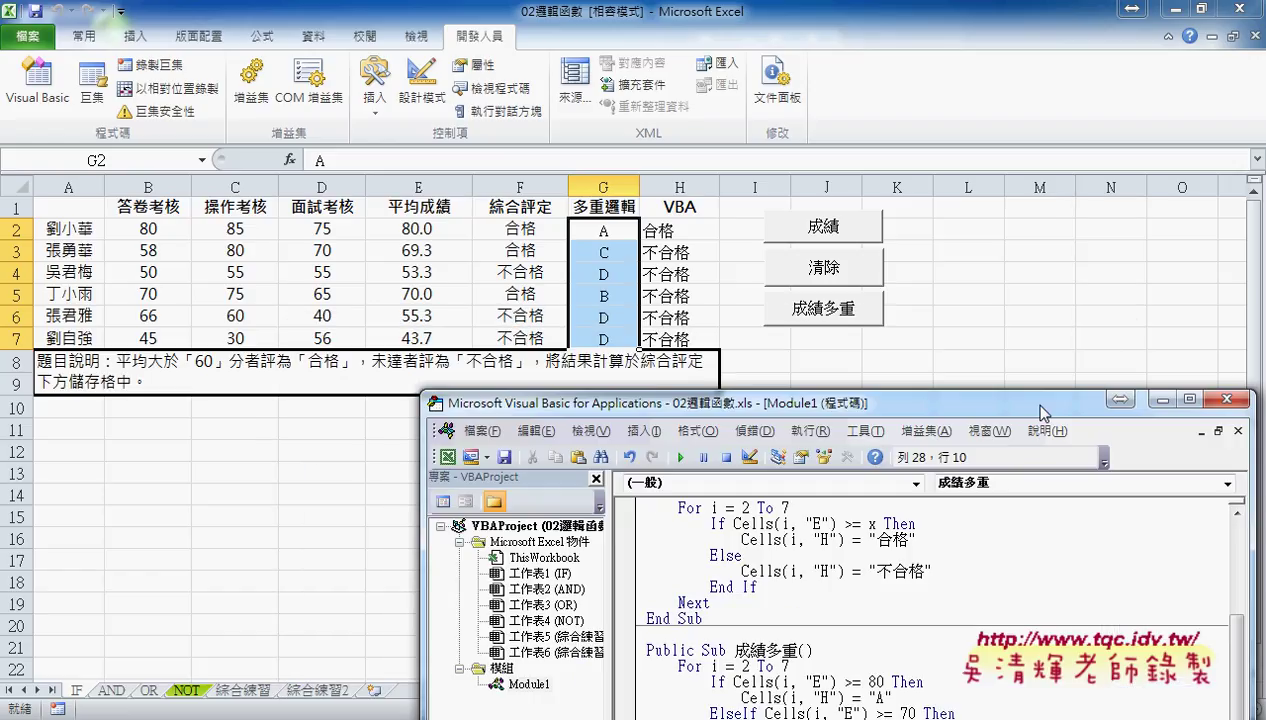
{"action": "left_click_drag", "start_coordinate": [607, 230], "coordinate": [608, 337]}
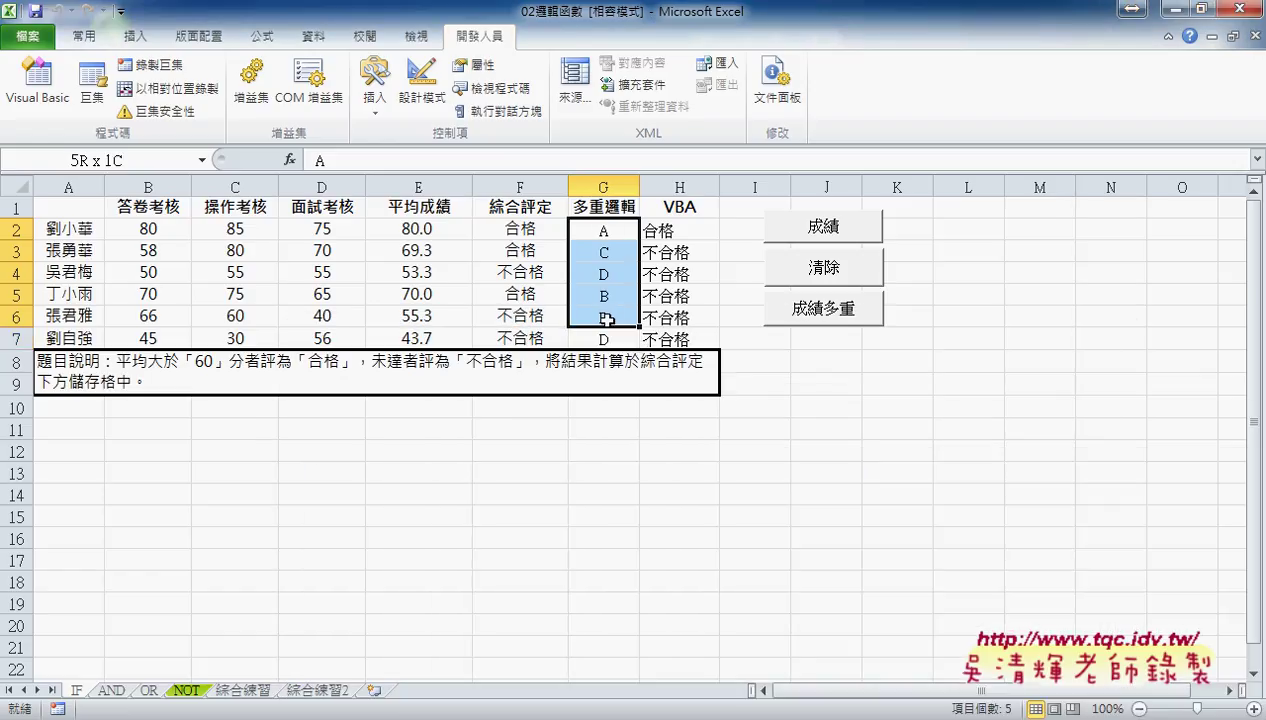
{"action": "key", "text": "Delete"}
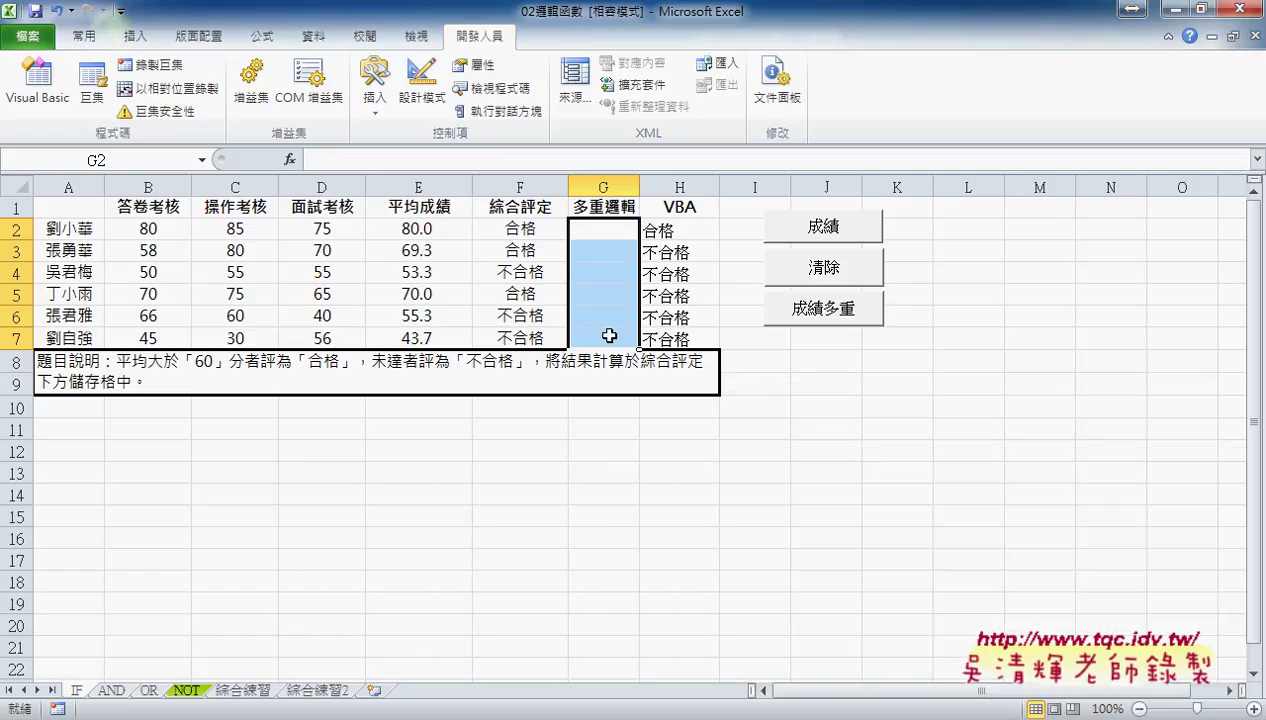
- Run 成績多重 so column H fills with grades A, C, D, B, D
{"action": "key", "text": "alt+F11"}
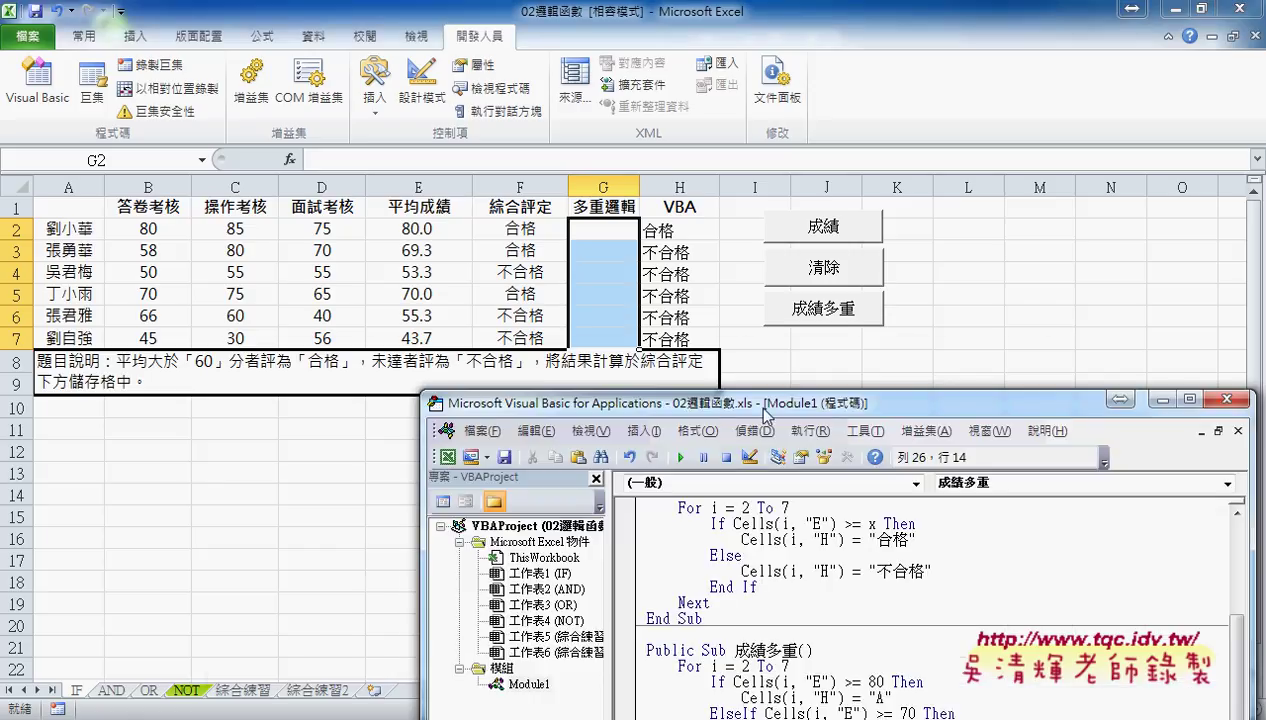
{"action": "left_click_drag", "start_coordinate": [766, 413], "coordinate": [540, 356]}
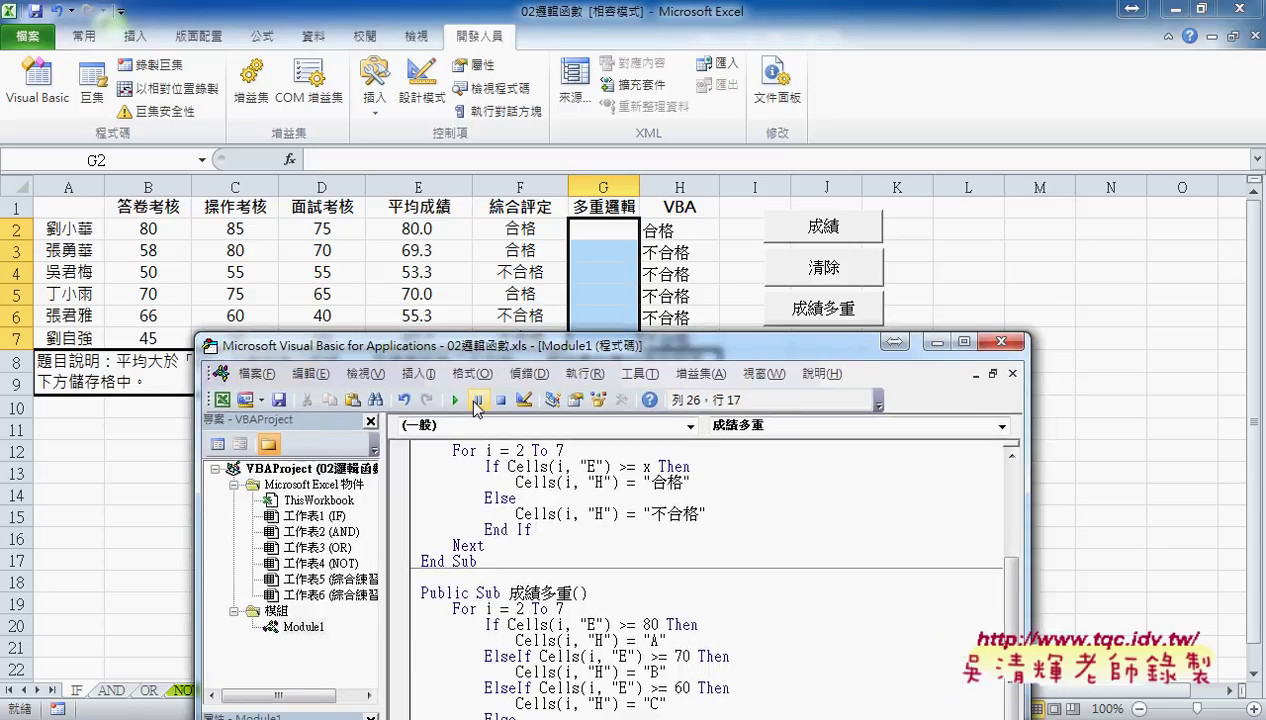
{"action": "left_click", "coordinate": [458, 400]}
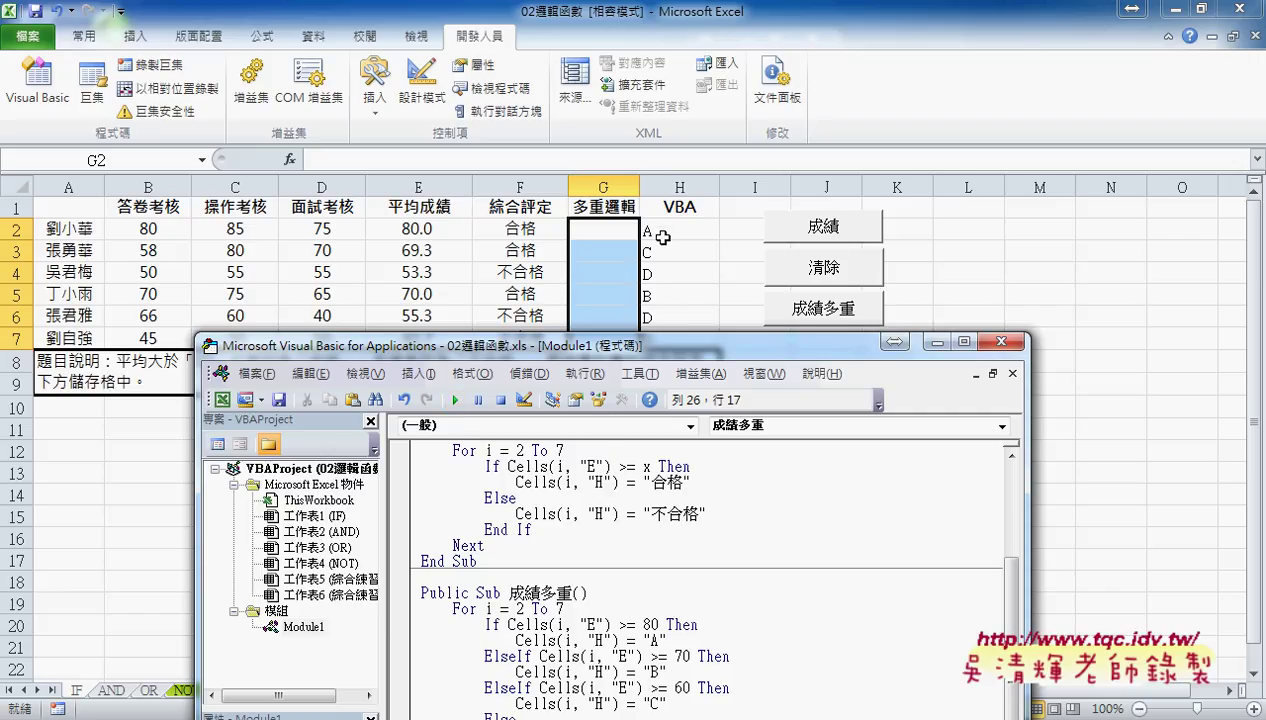
{"action": "left_click", "coordinate": [597, 640]}
{"action": "double_click", "coordinate": [597, 640]}
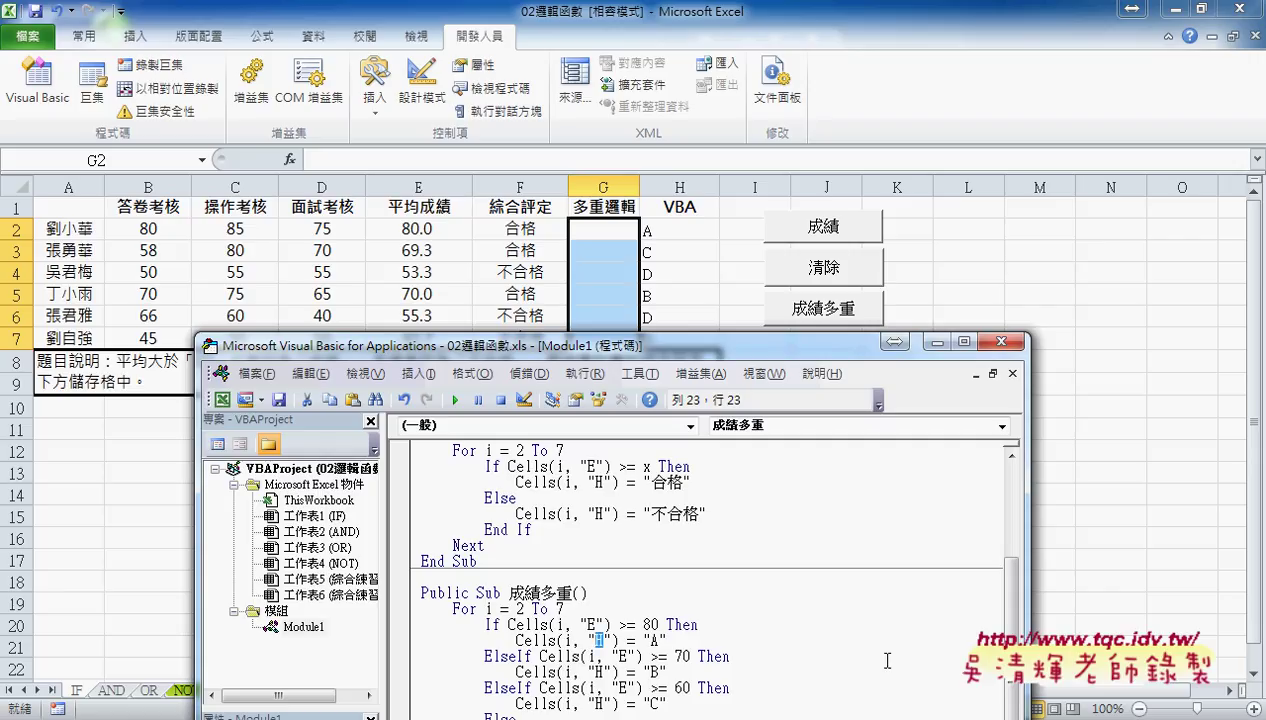